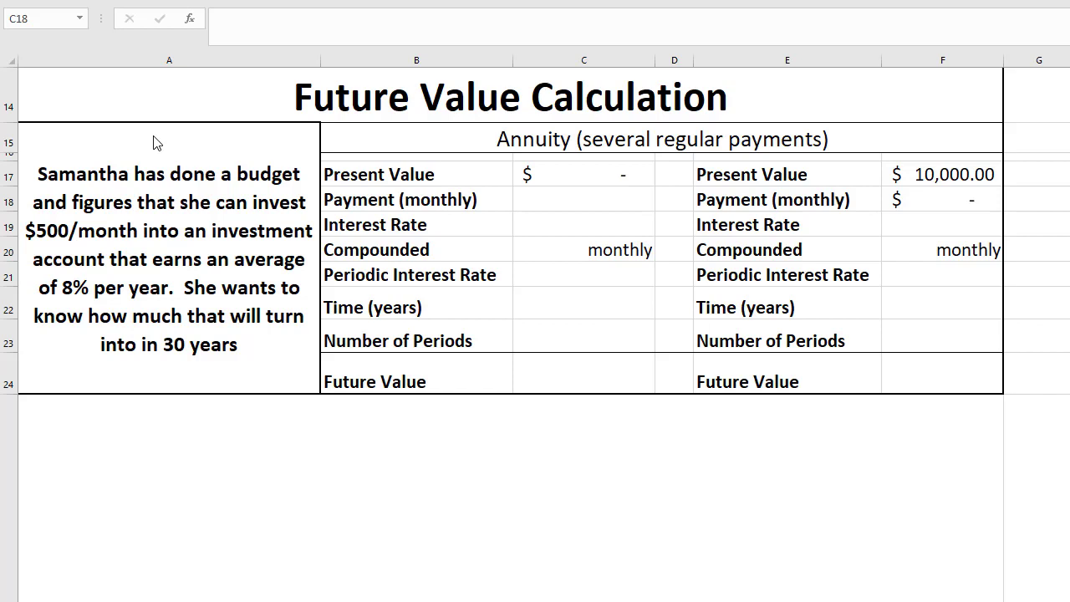
# Enter a $500 monthly payment in C18 and an 8% interest rate in C19
pyautogui.click(585, 184)
pyautogui.click(582, 175)
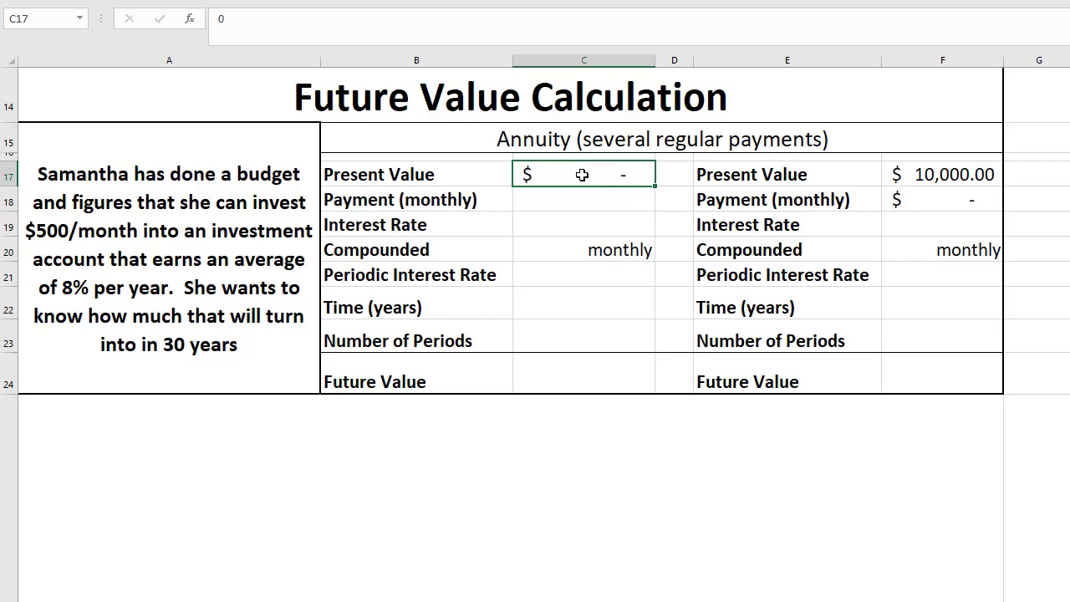
pyautogui.click(962, 171)
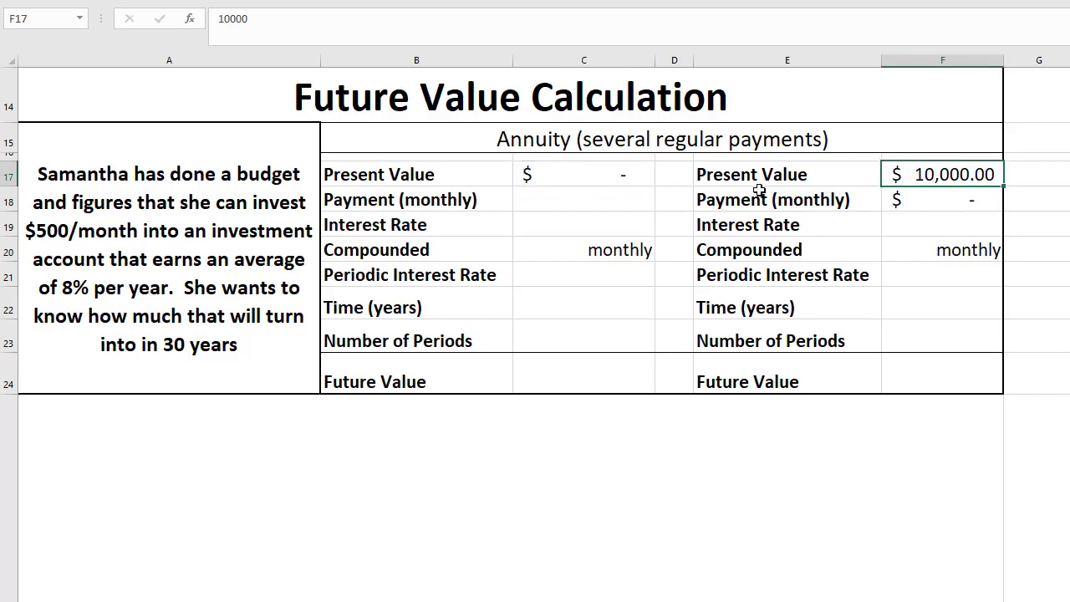
pyautogui.click(600, 199)
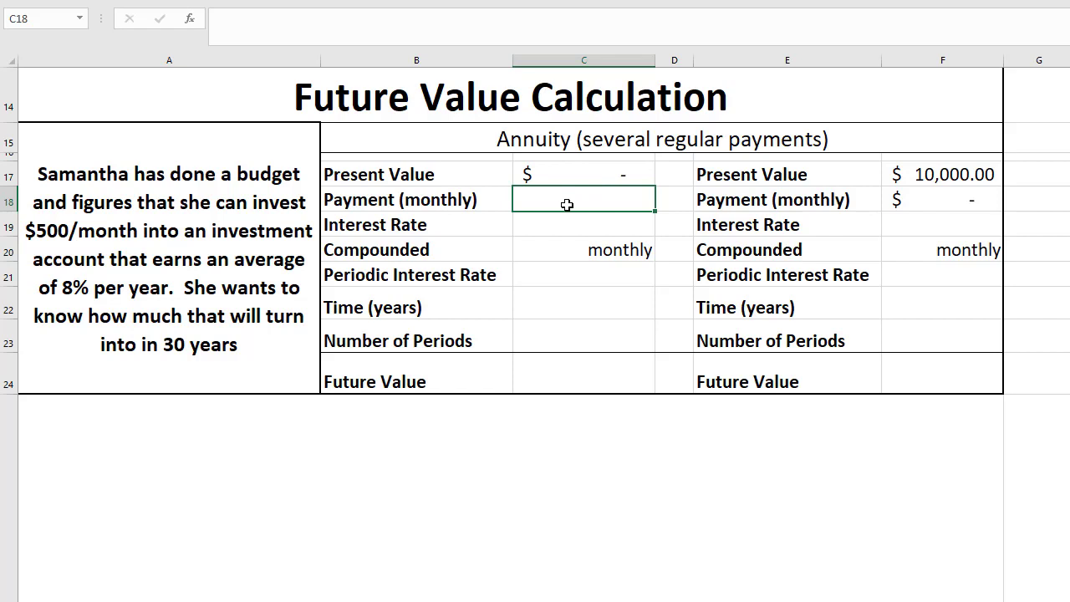
pyautogui.write('500')
pyautogui.press('Return')
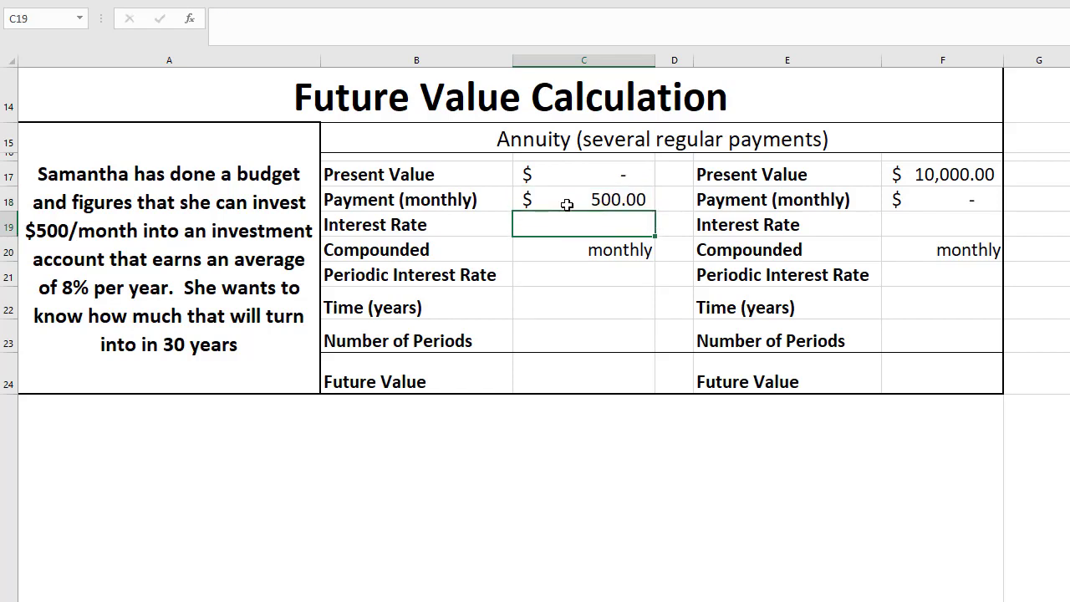
pyautogui.write('8%')
pyautogui.press('Return')
pyautogui.press('Return')
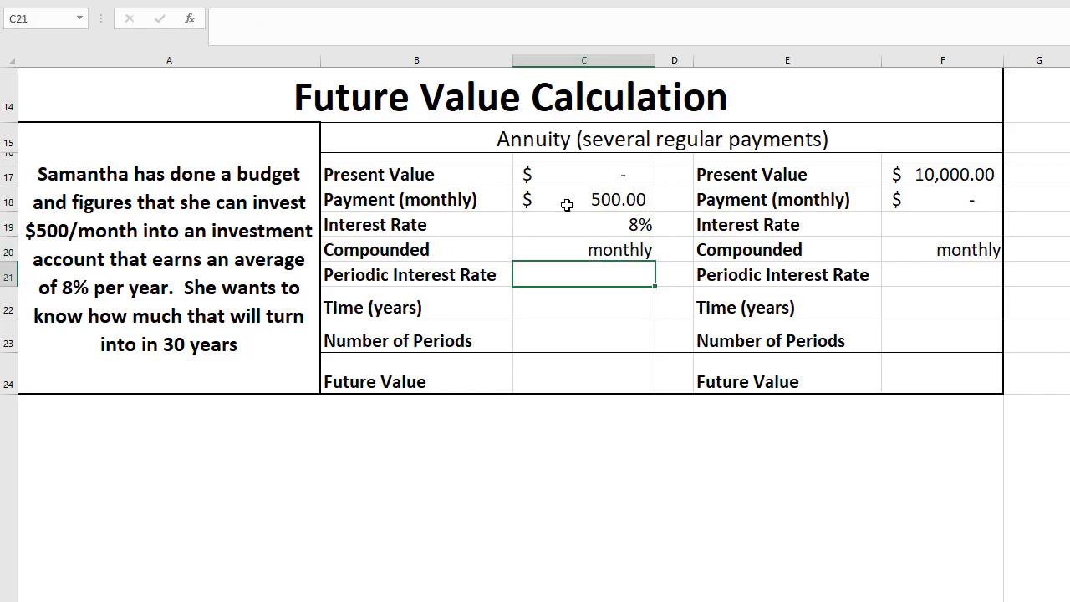
# Compute the periodic rate in C21 with =C19/12, giving 0.66667%
pyautogui.write('=')
pyautogui.click(555, 226)
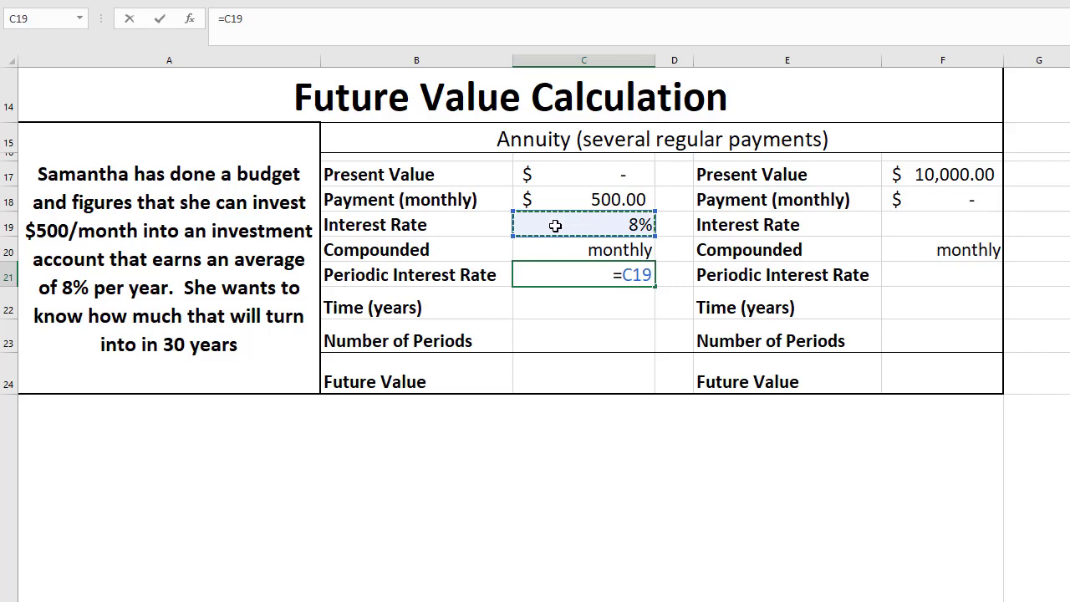
pyautogui.write('/12')
pyautogui.hotkey('ctrl', 'Return')
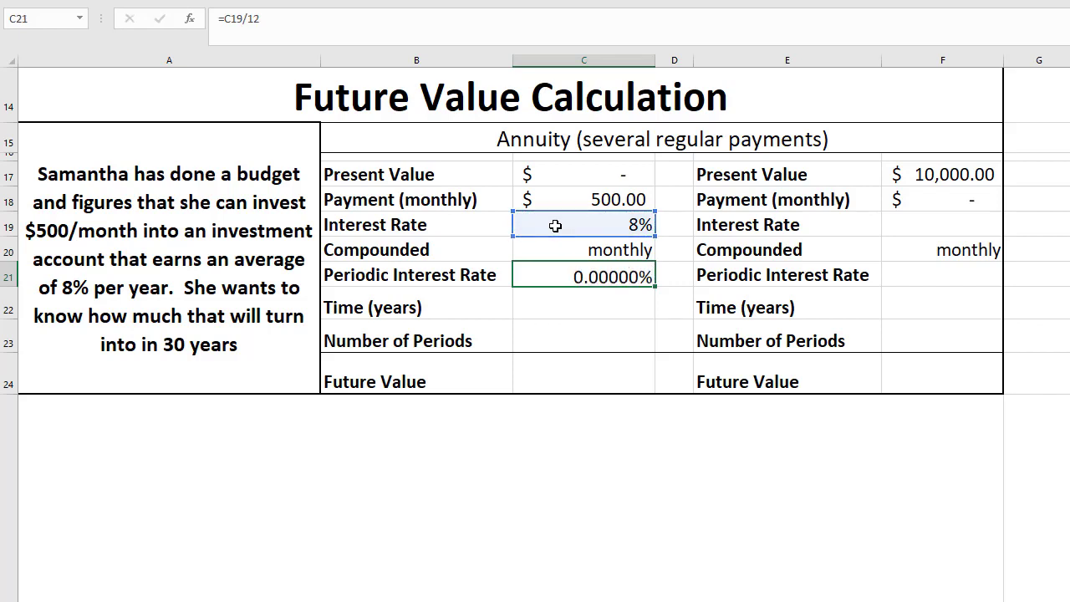
pyautogui.press('Return')
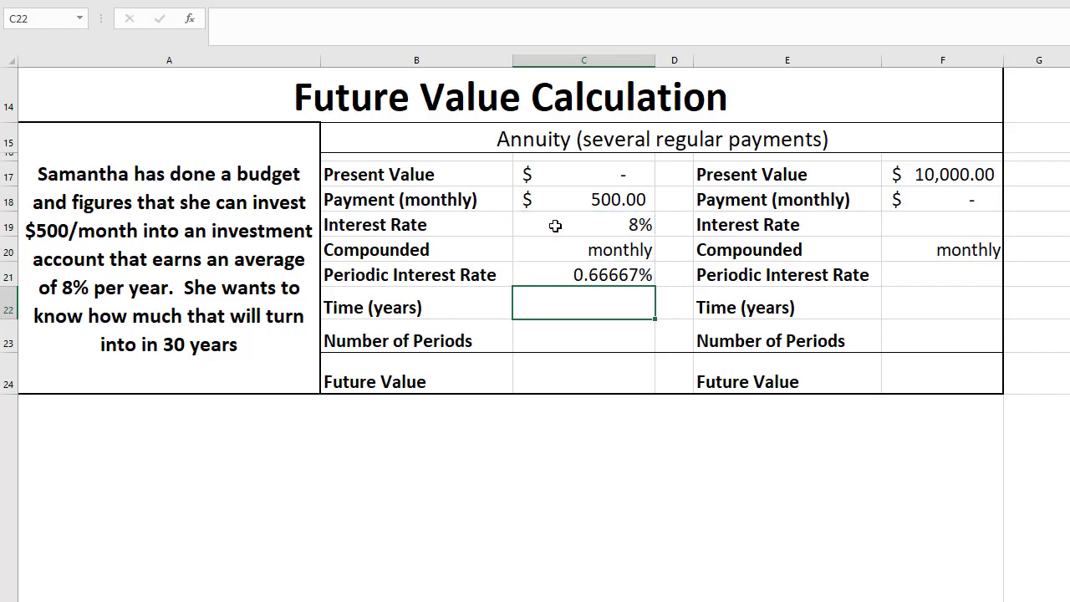
# Enter 30 years in C22 and compute 360 periods in C23 with =C22*12
pyautogui.write('30')
pyautogui.press('Return')
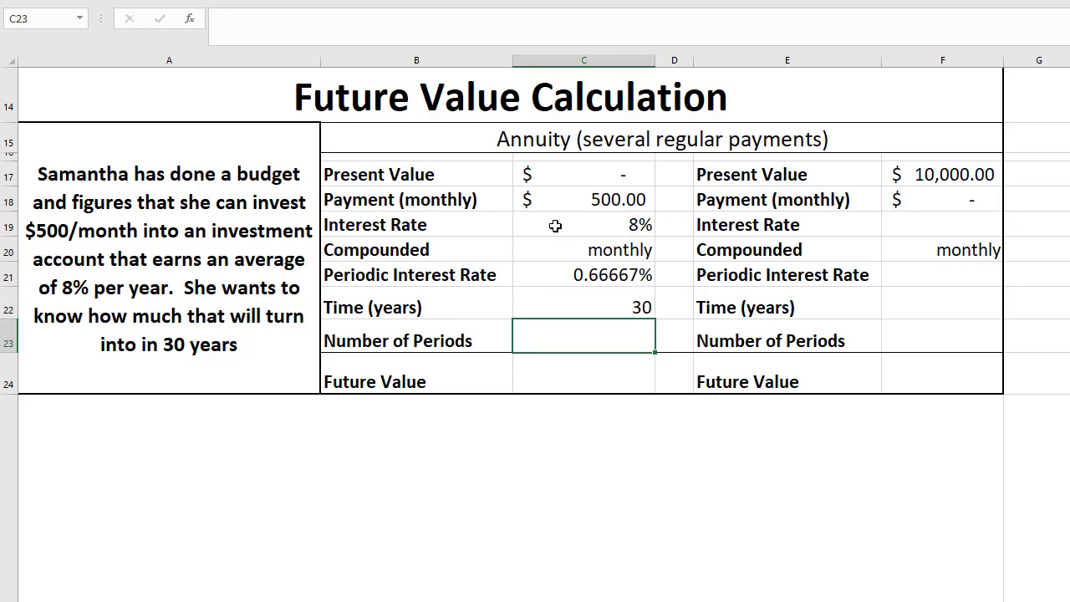
pyautogui.write('=')
pyautogui.click(554, 300)
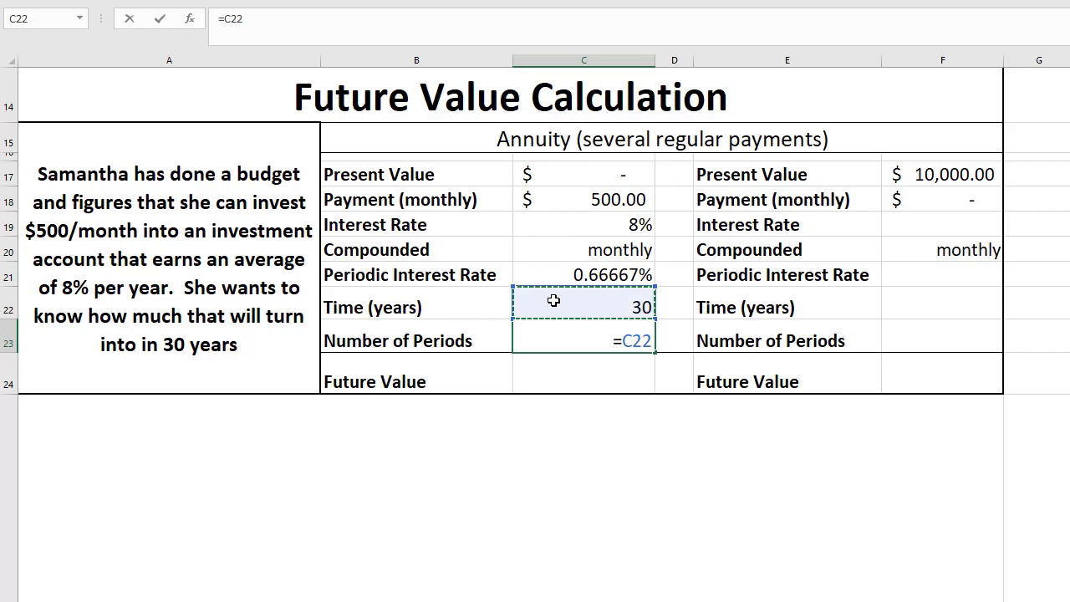
pyautogui.write('*12')
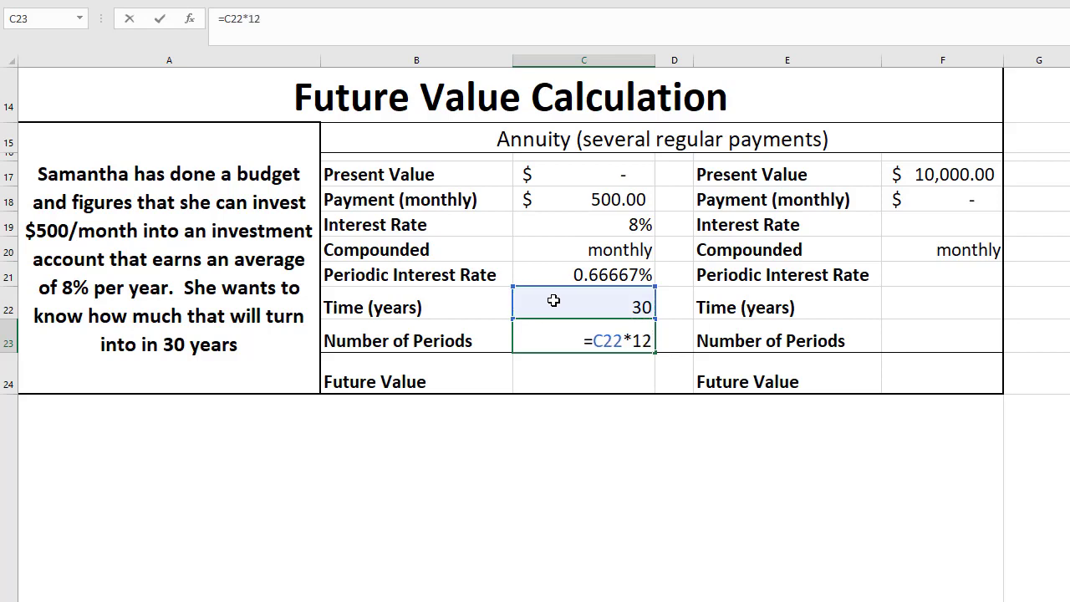
pyautogui.press('Return')
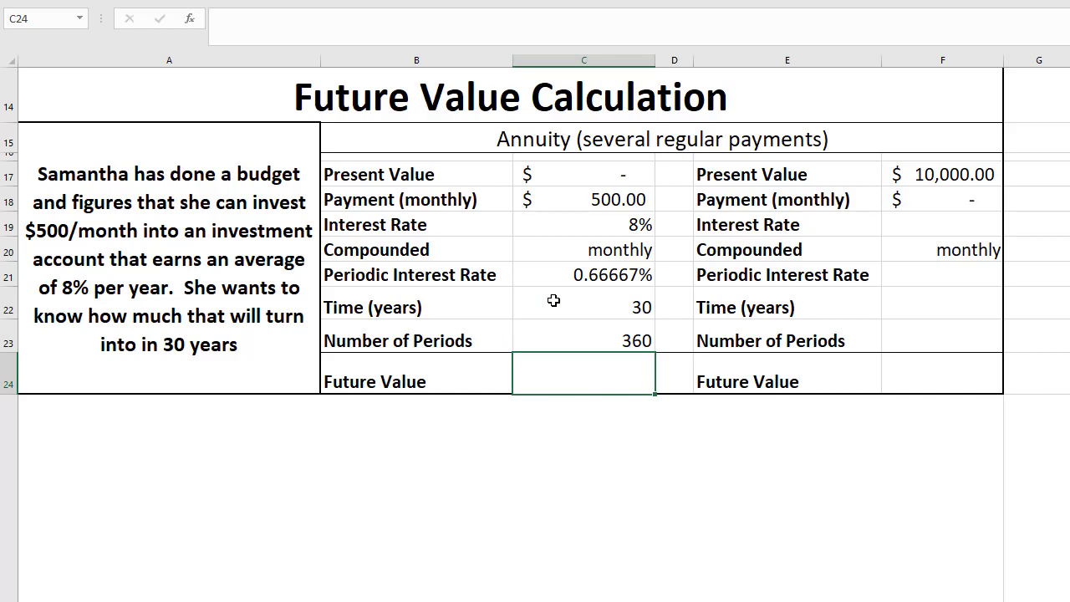
# Enter =FV(C21,C23,-C18,0,0) in C24, returning $745,179.72
pyautogui.write('=fv')
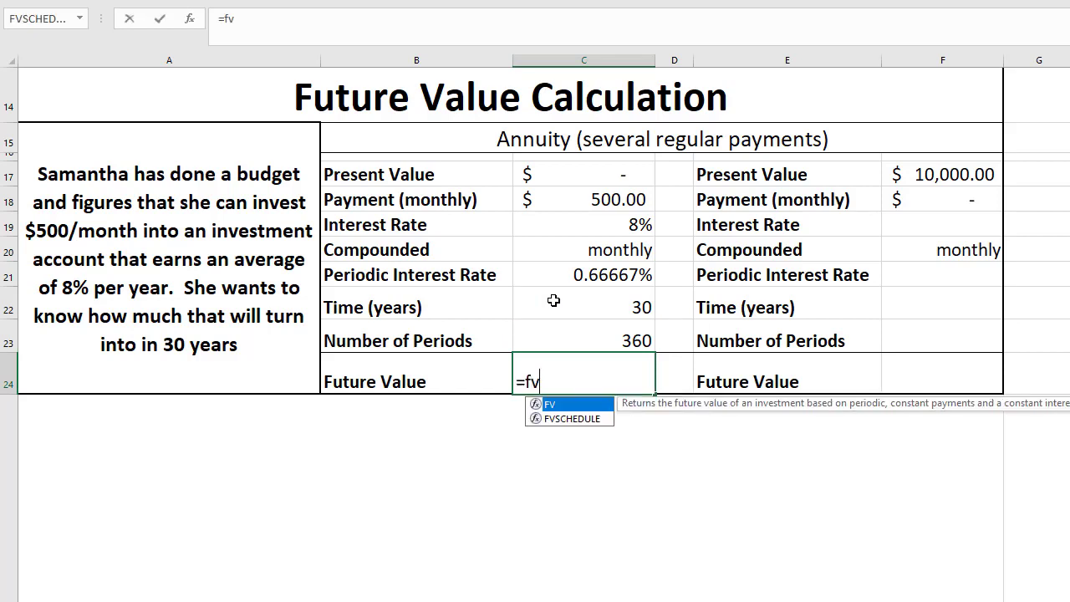
pyautogui.write('(')
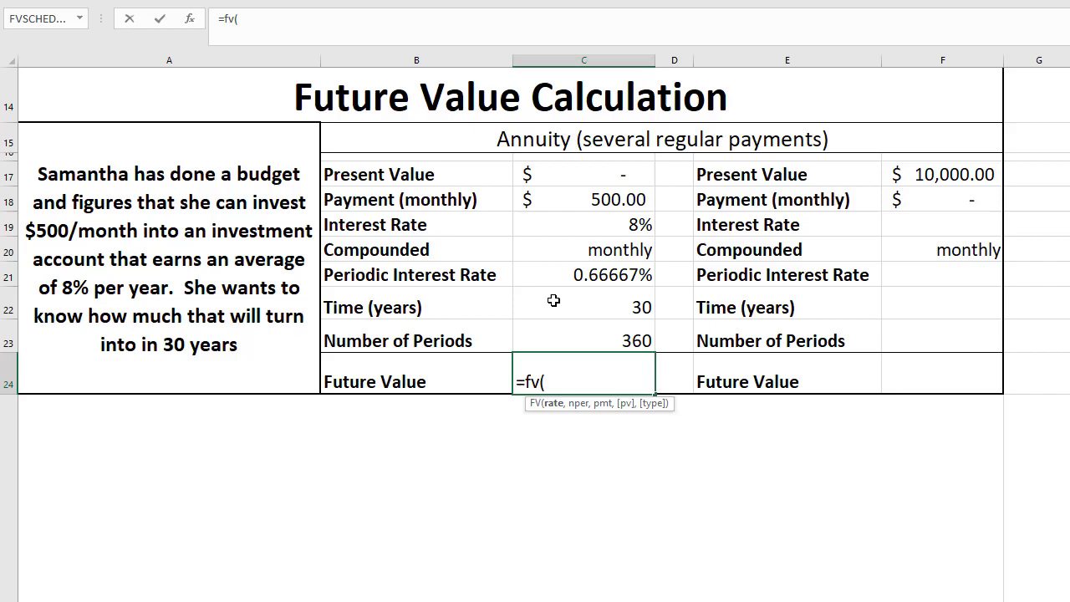
pyautogui.click(529, 271)
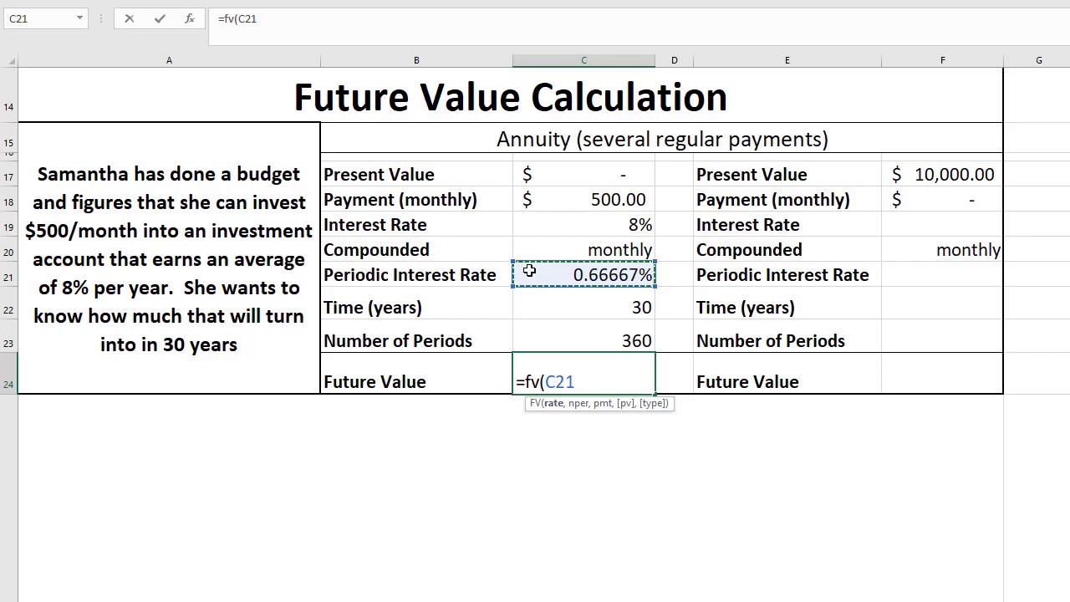
pyautogui.write(',')
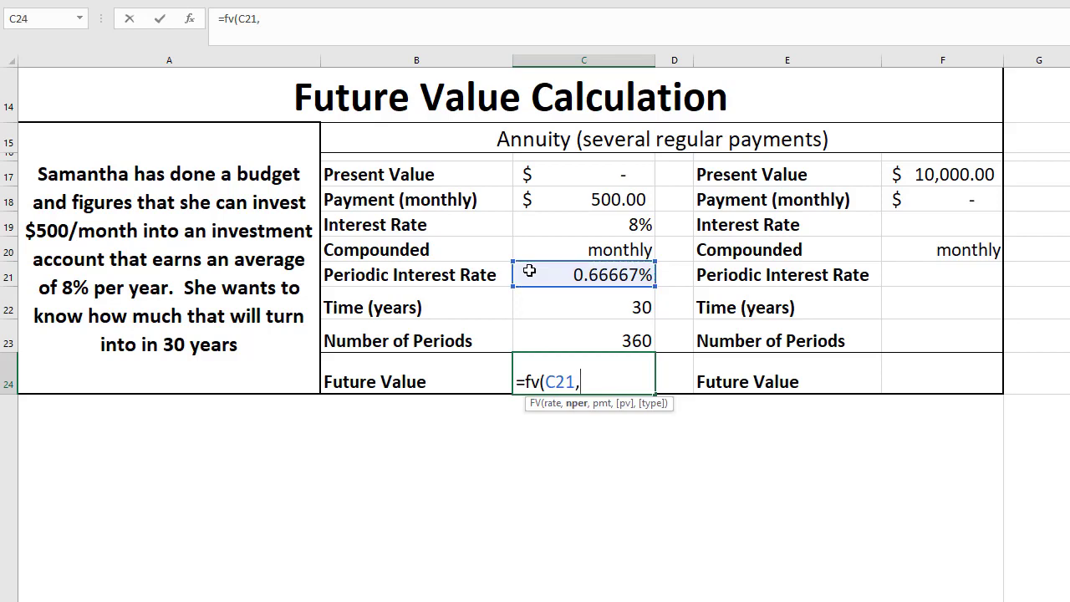
pyautogui.click(559, 338)
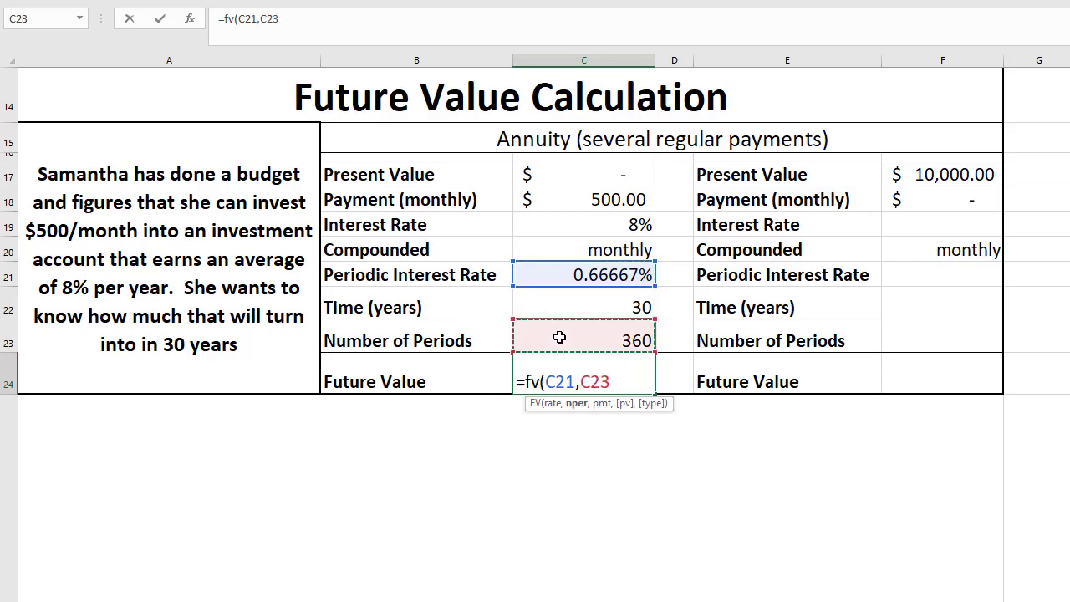
pyautogui.write(',')
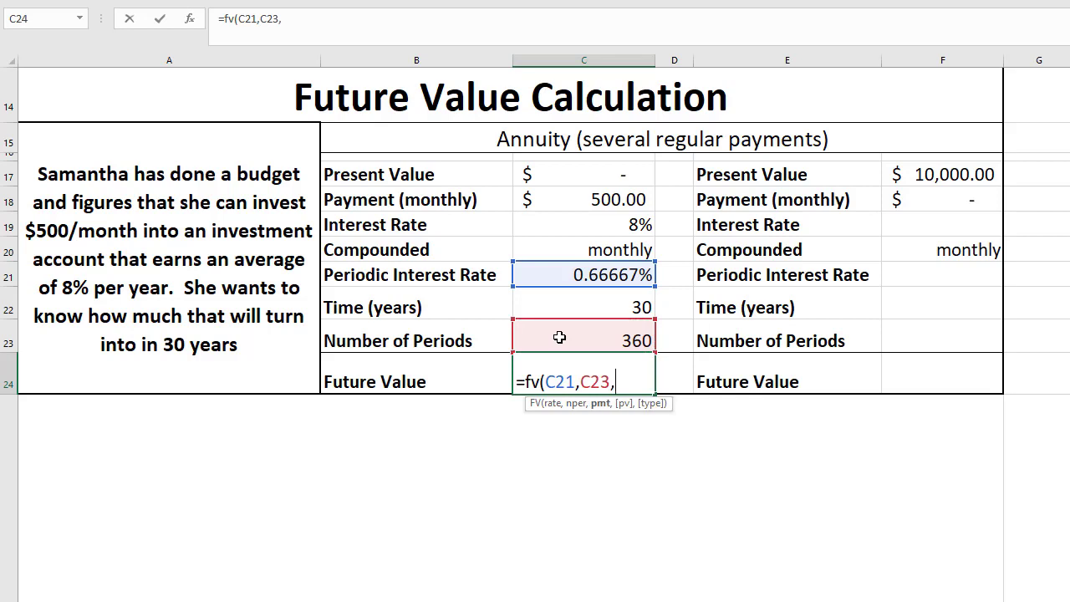
pyautogui.click(565, 202)
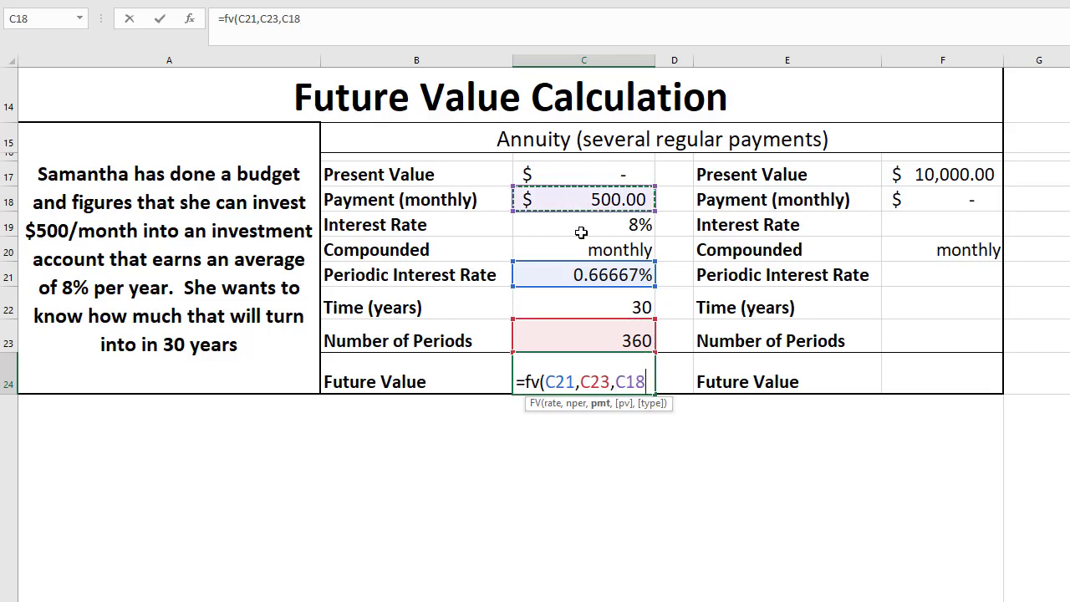
pyautogui.click(616, 382)
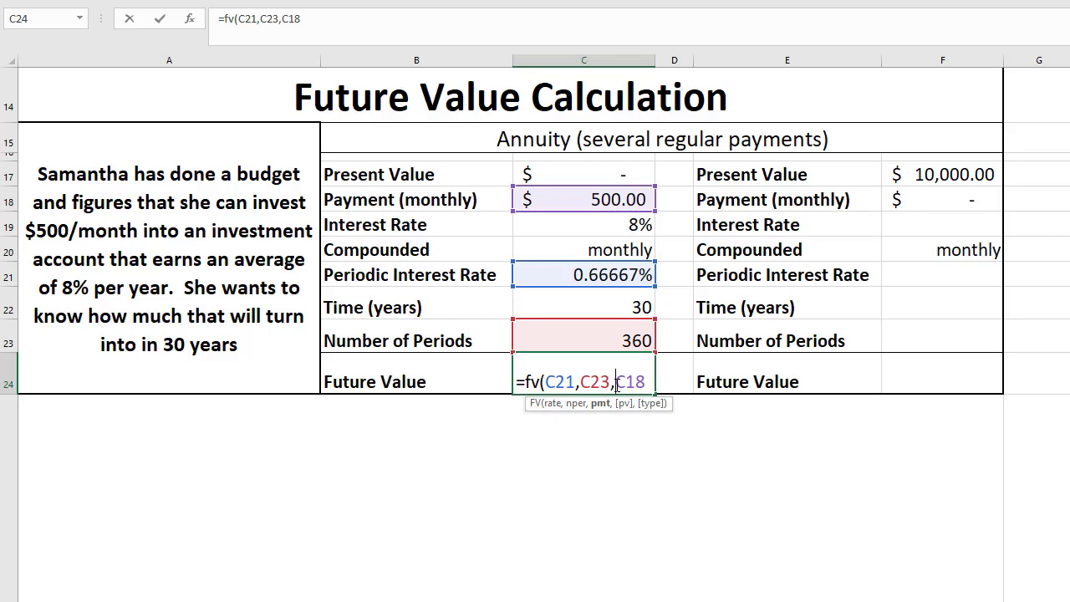
pyautogui.write('-')
pyautogui.click(651, 382)
pyautogui.write(',')
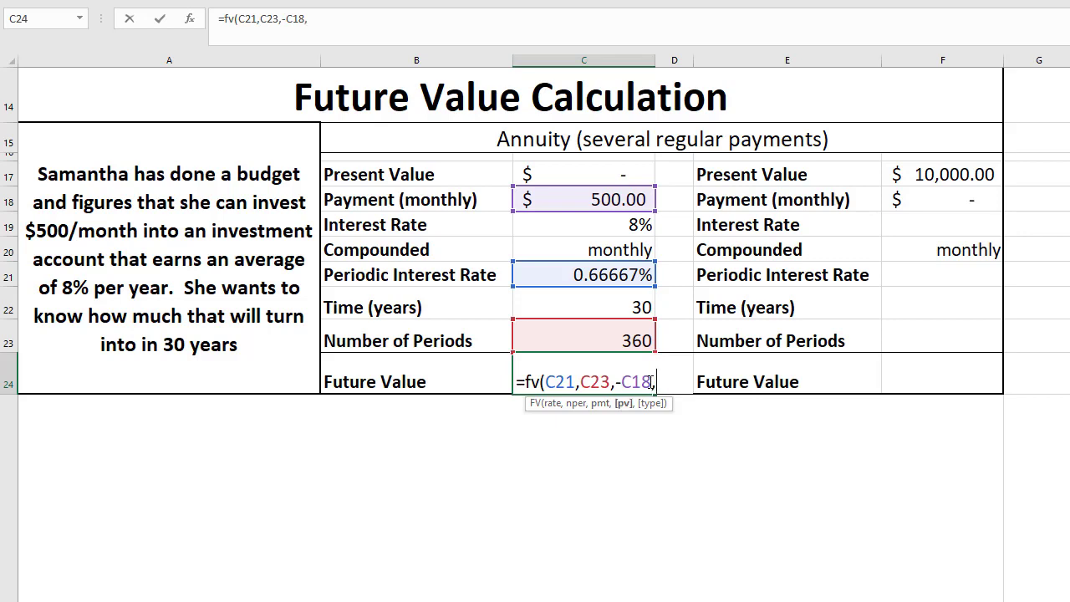
pyautogui.write('0,')
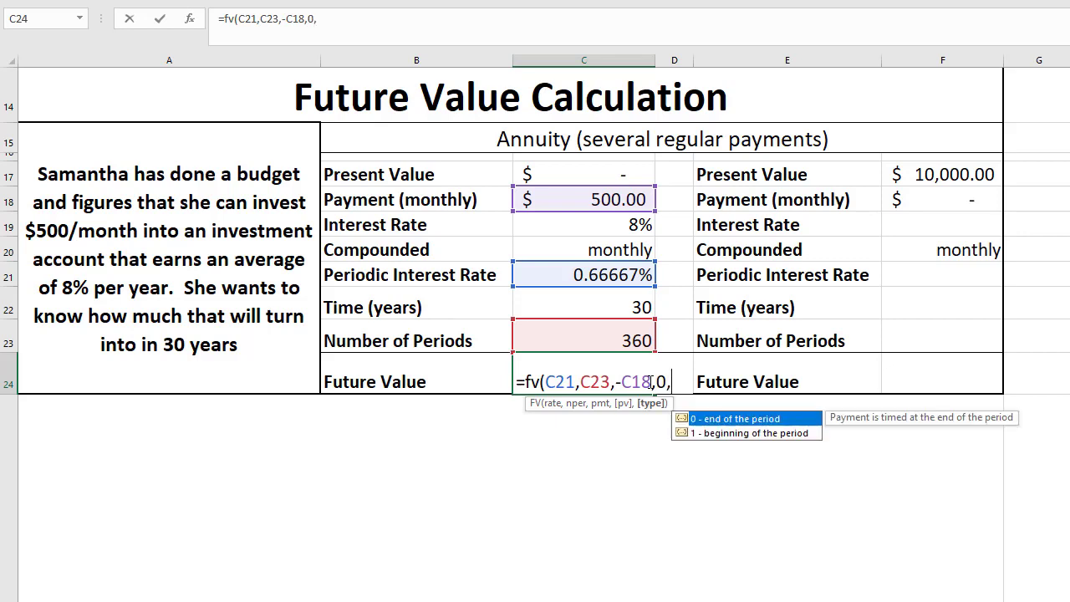
pyautogui.write('0)')
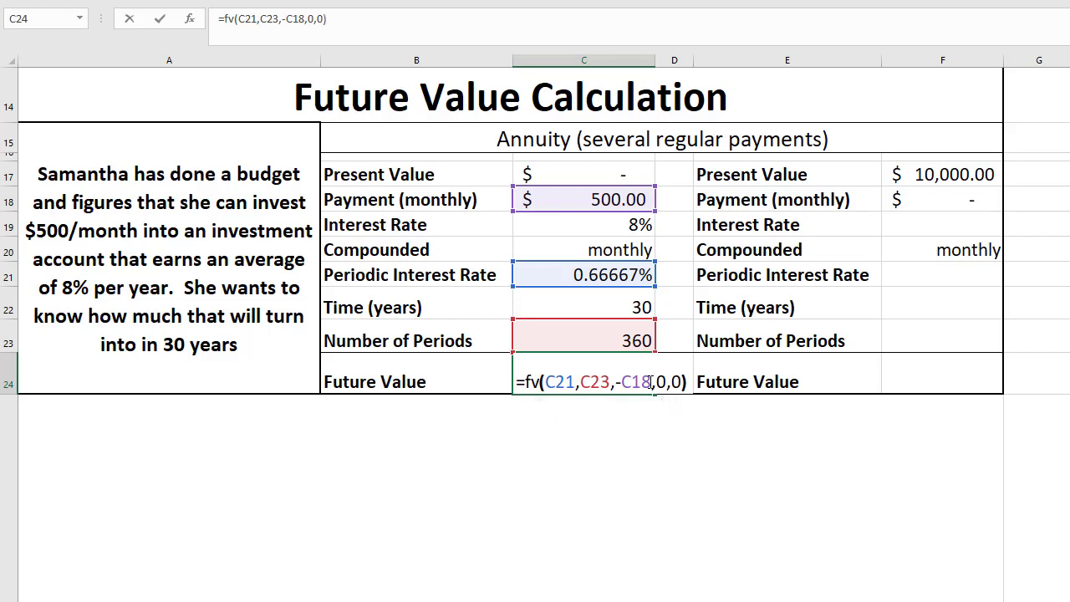
pyautogui.press('Return')
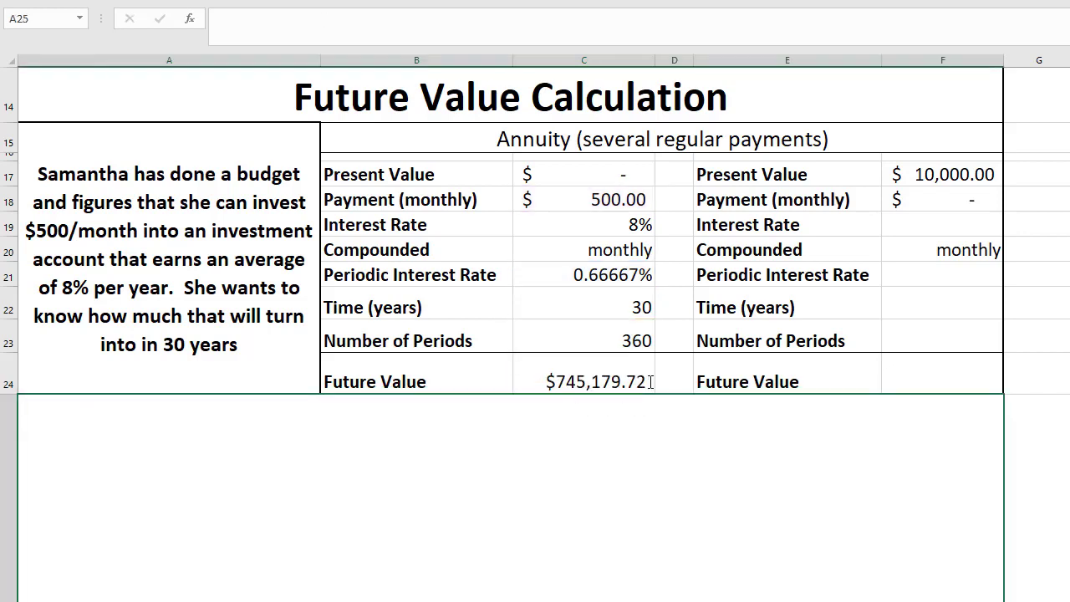
pyautogui.click(648, 381)
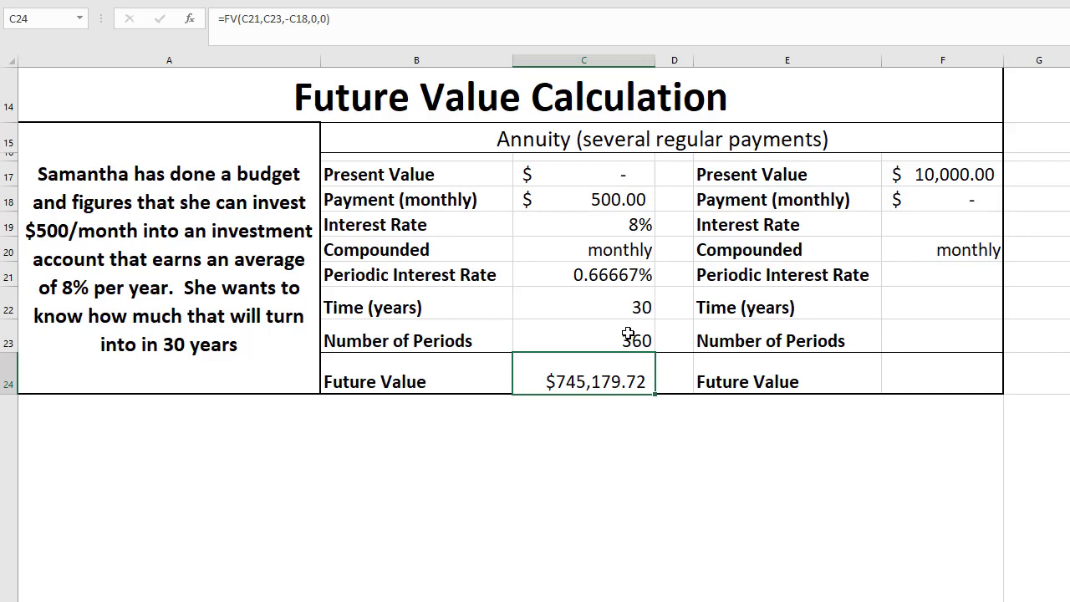
pyautogui.click(954, 202)
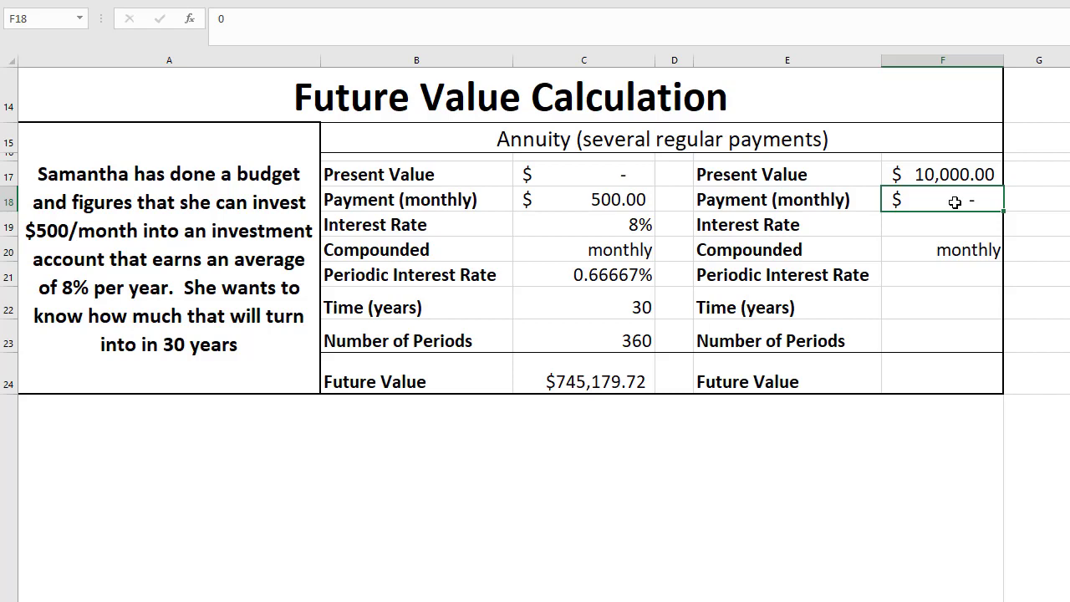
# Enter a $500 monthly payment in F18 and an 8% interest rate in F19
pyautogui.write('500')
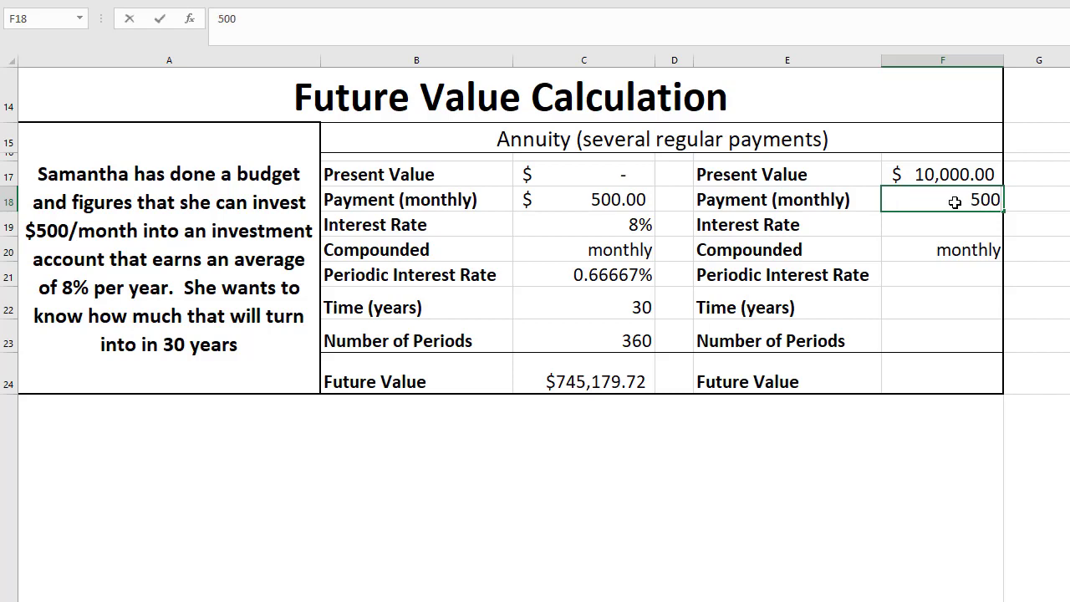
pyautogui.press('Return')
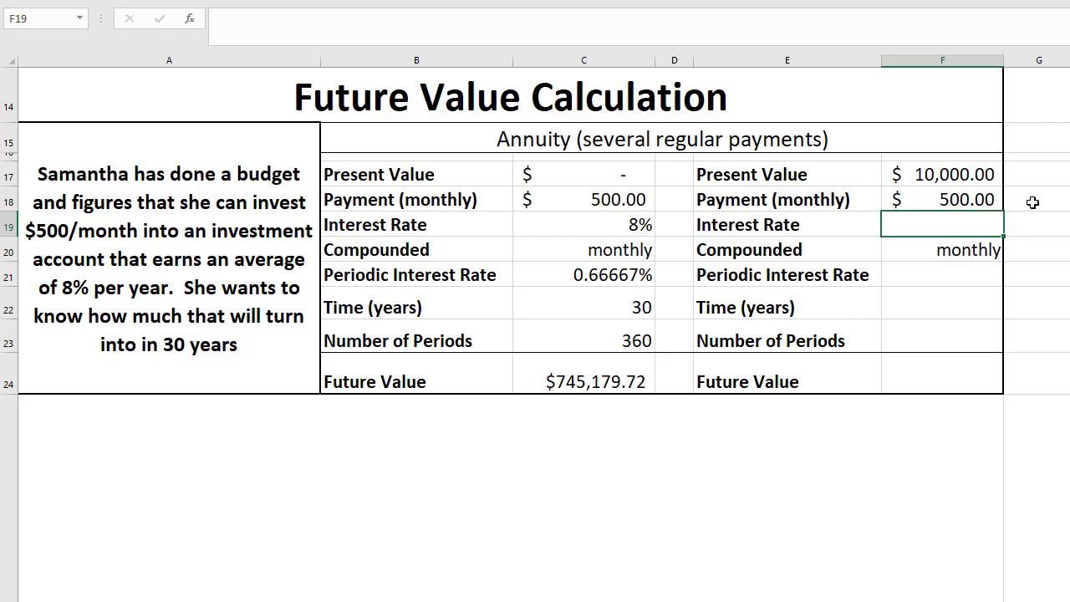
pyautogui.write('8%')
pyautogui.press('Return')
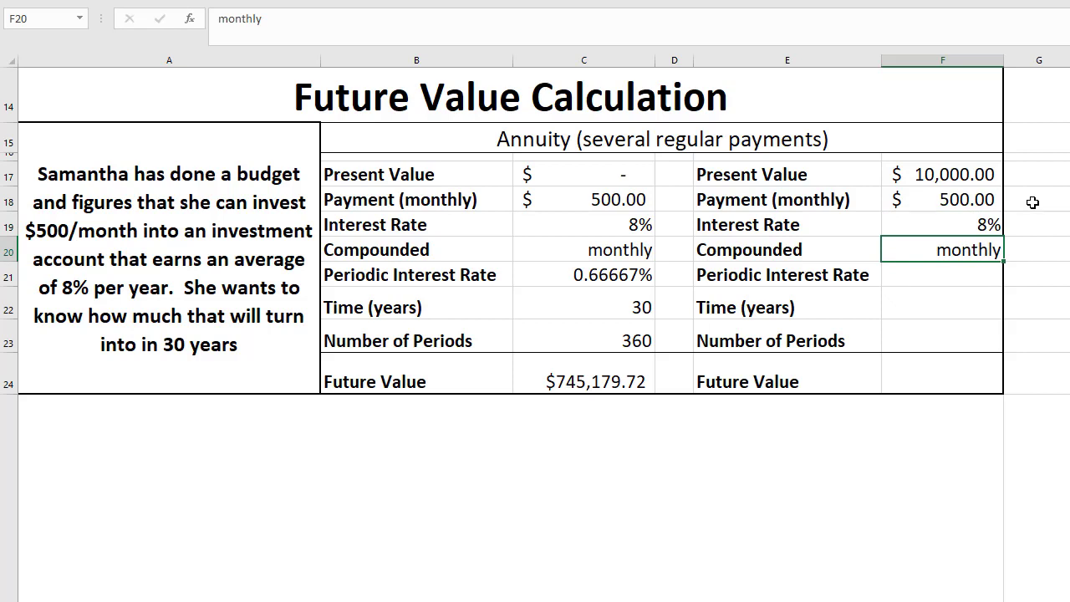
pyautogui.press('Return')
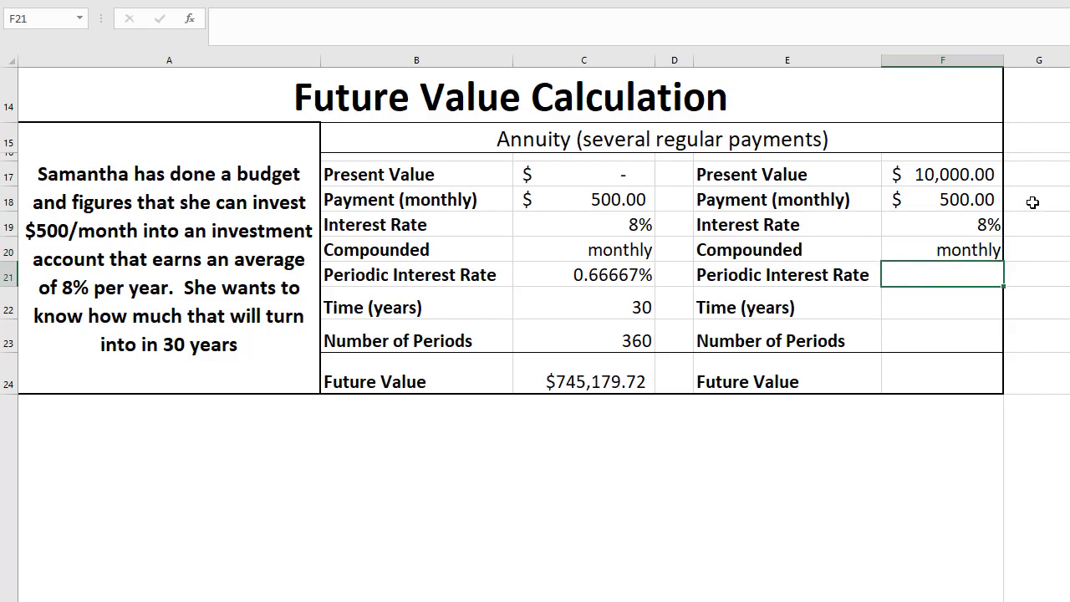
# Compute the periodic rate in F21 with =F19/12, giving 0.66667%
pyautogui.write('=')
pyautogui.click(951, 204)
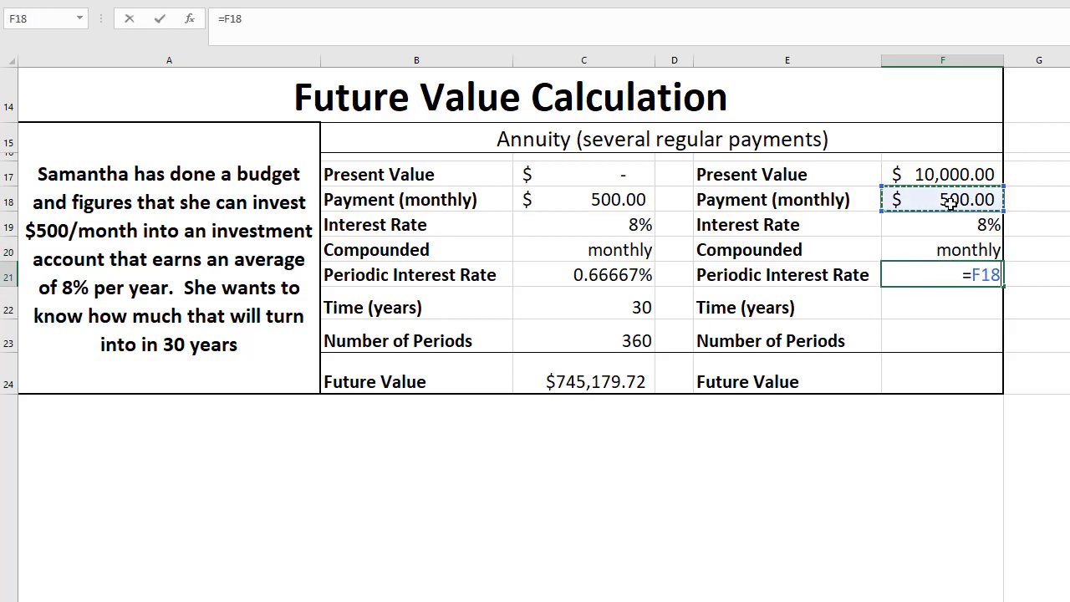
pyautogui.press('Escape')
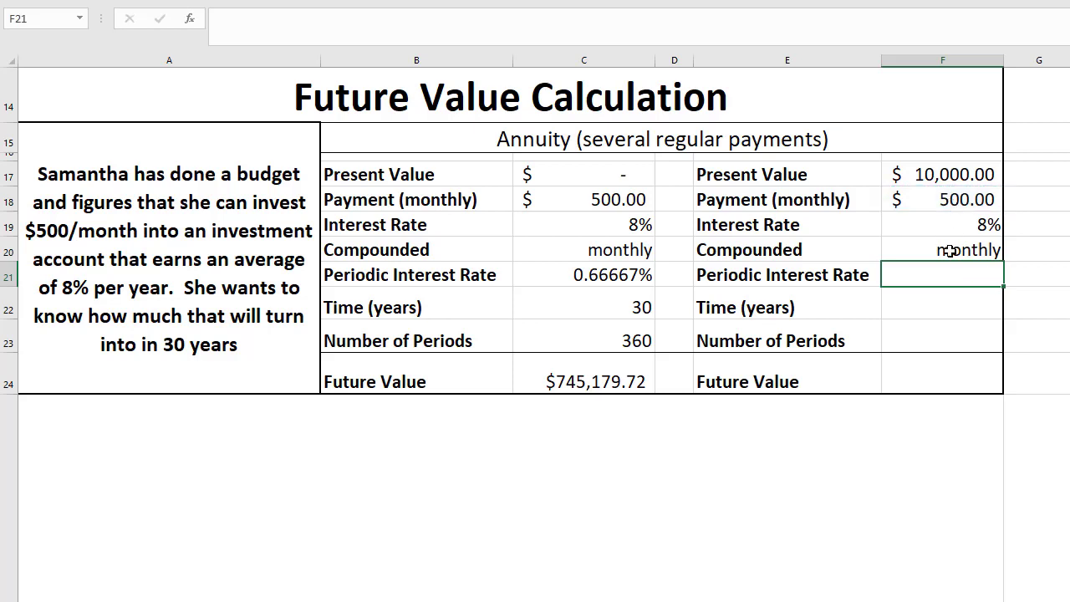
pyautogui.write('=')
pyautogui.click(944, 224)
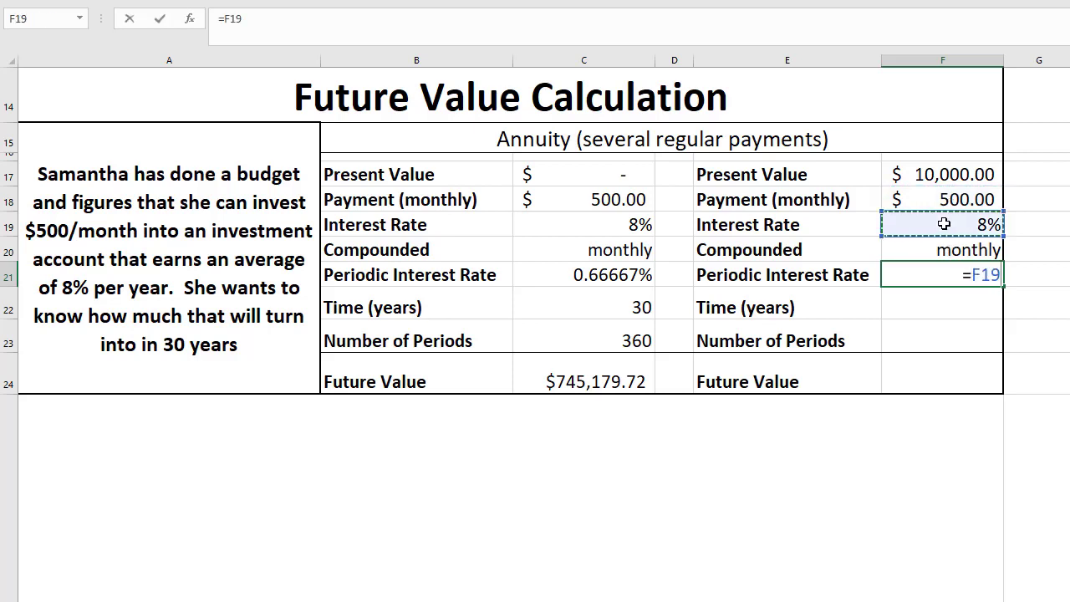
pyautogui.write('/12')
pyautogui.press('Return')
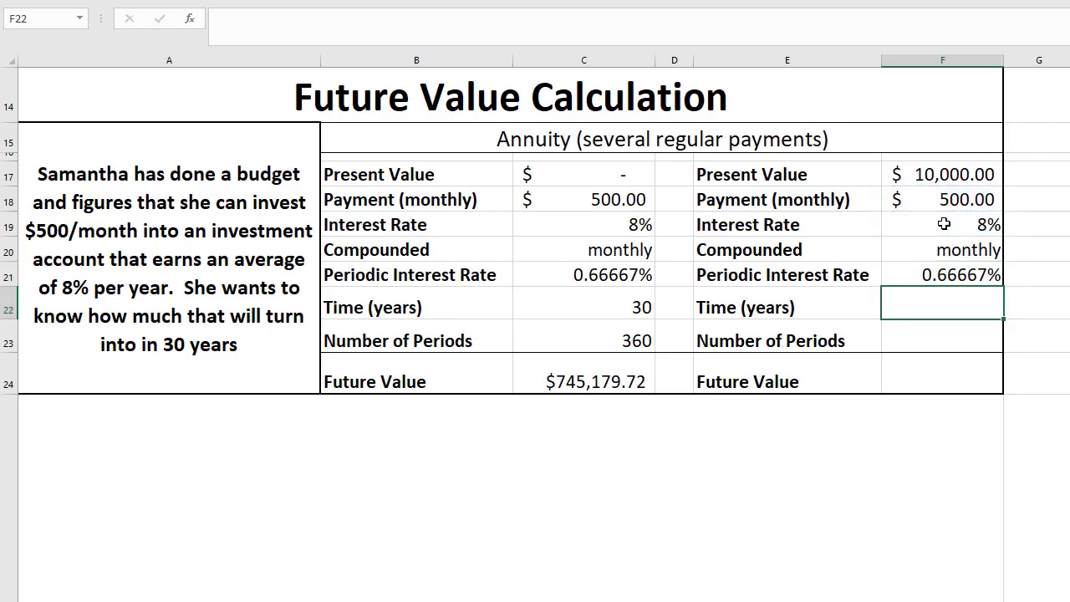
# Enter 30 years in F22 and compute 360 periods in F23 with =F22*12
pyautogui.write('30')
pyautogui.press('Return')
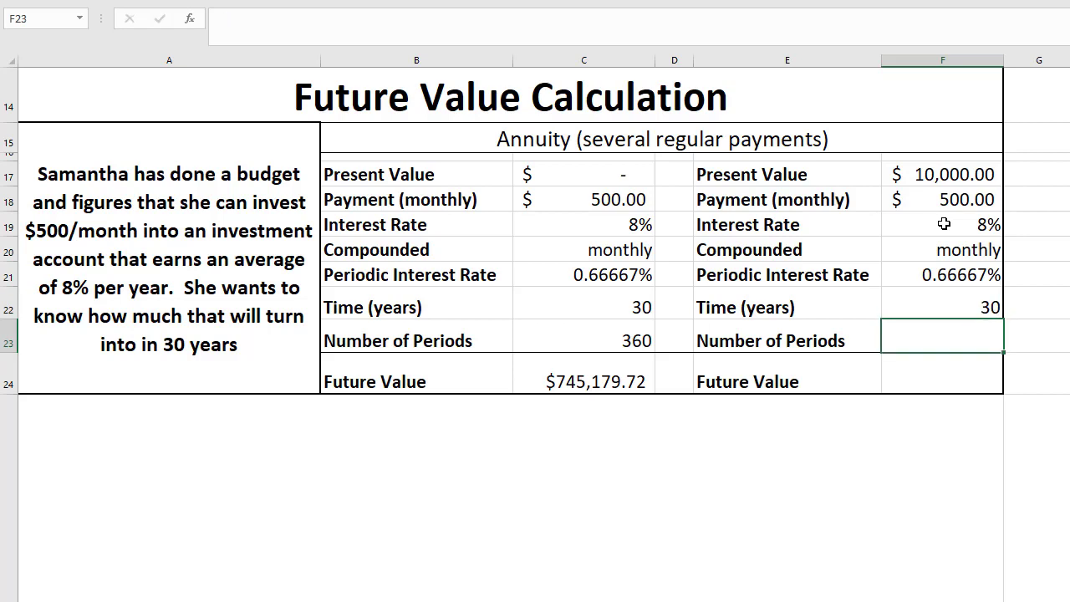
pyautogui.write('=')
pyautogui.click(953, 296)
pyautogui.write('12')
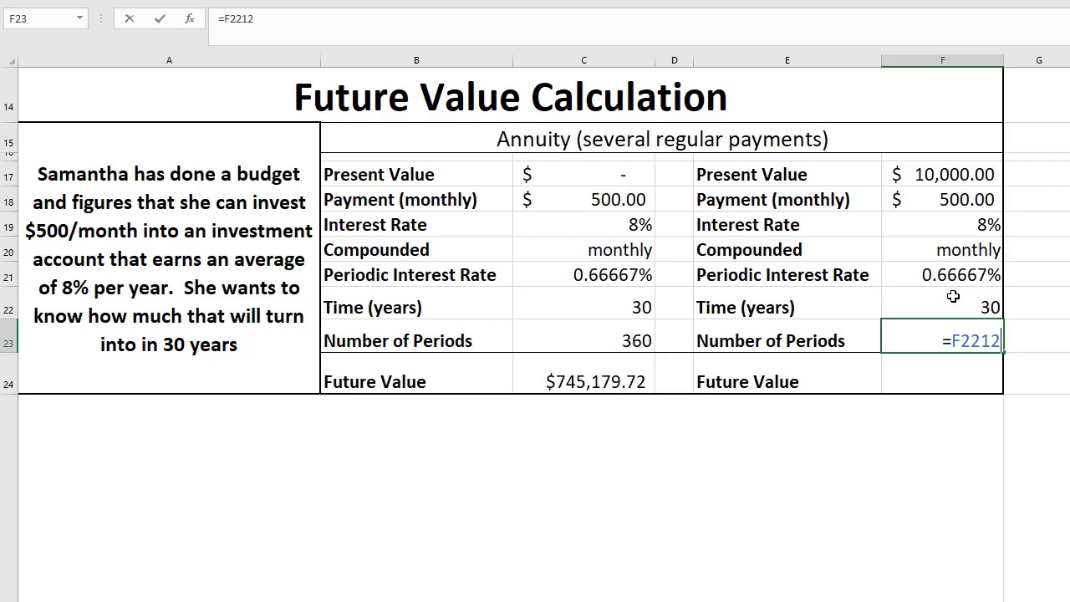
pyautogui.press('Return')
pyautogui.press('Up')
pyautogui.write('=')
pyautogui.click(953, 296)
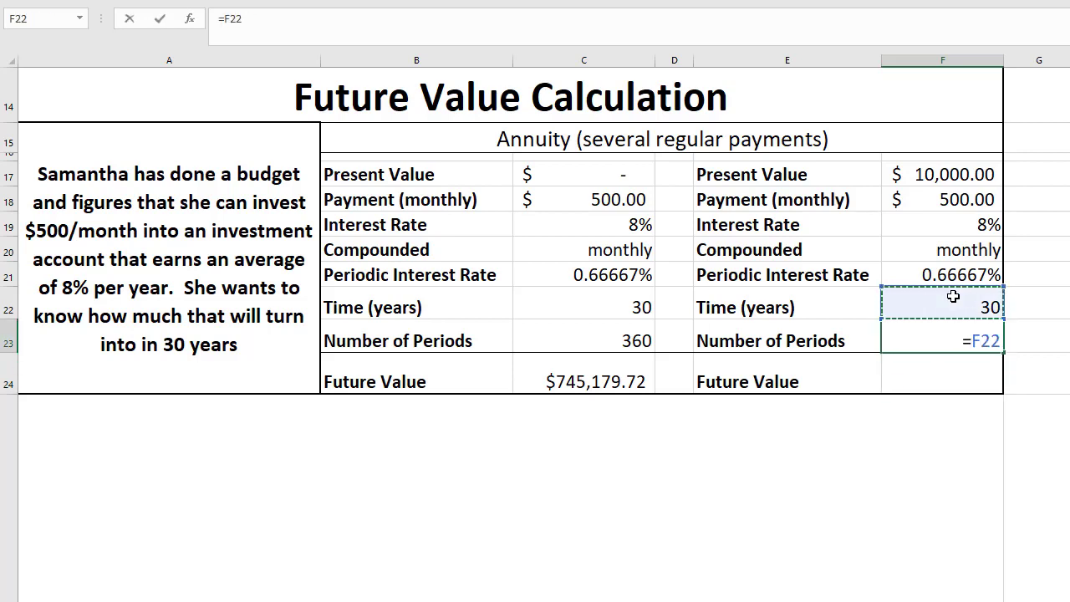
pyautogui.write('*12')
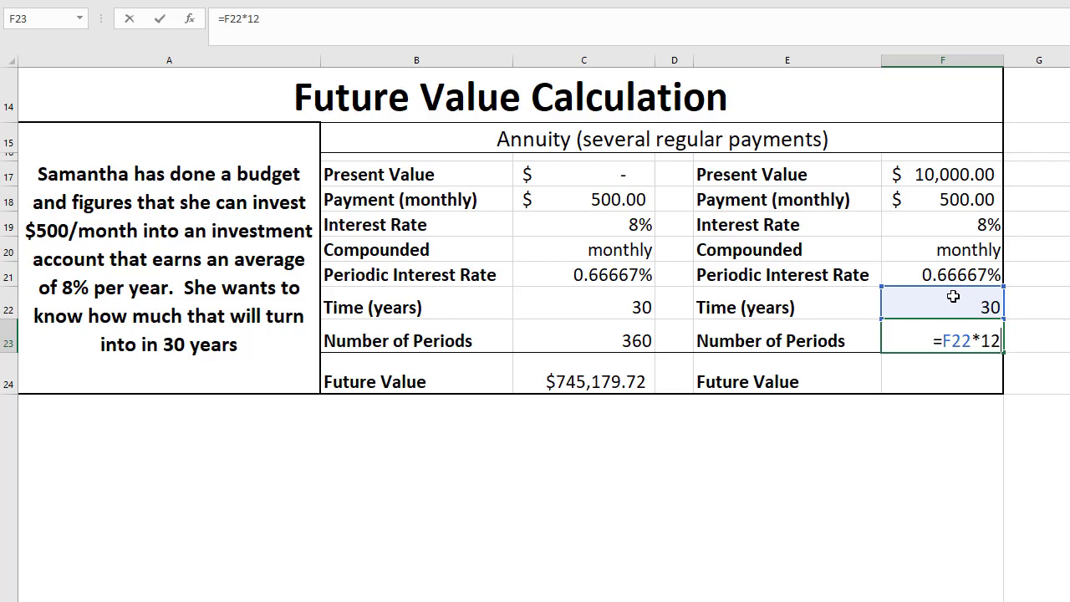
pyautogui.press('Return')
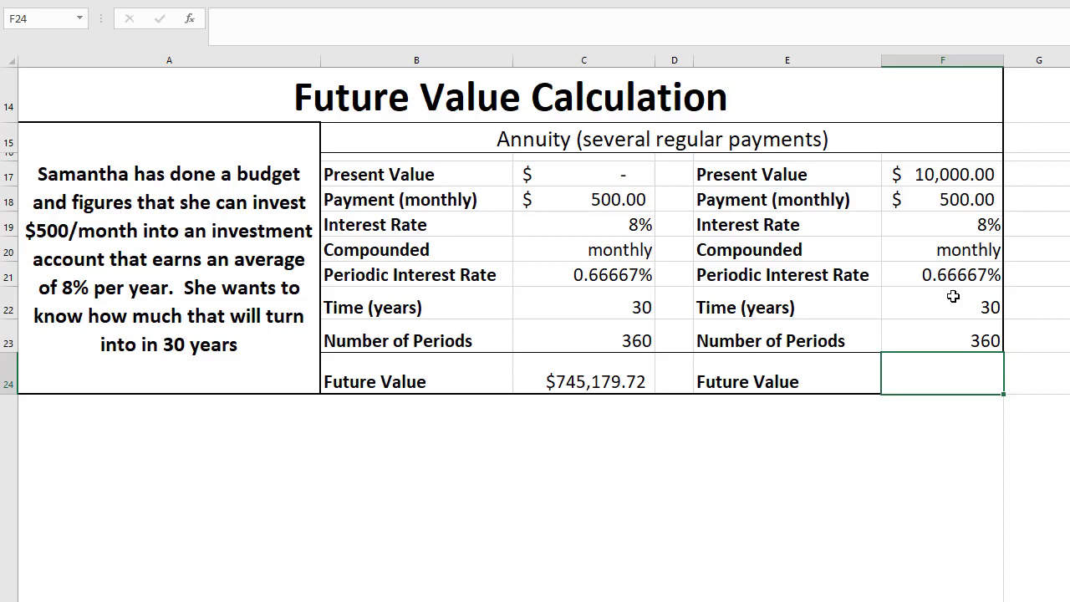
# Build =fv(F21,F23,-F18,-F17,0 in F24 using the negated payment and present value, uncommitted
pyautogui.write('=fv(')
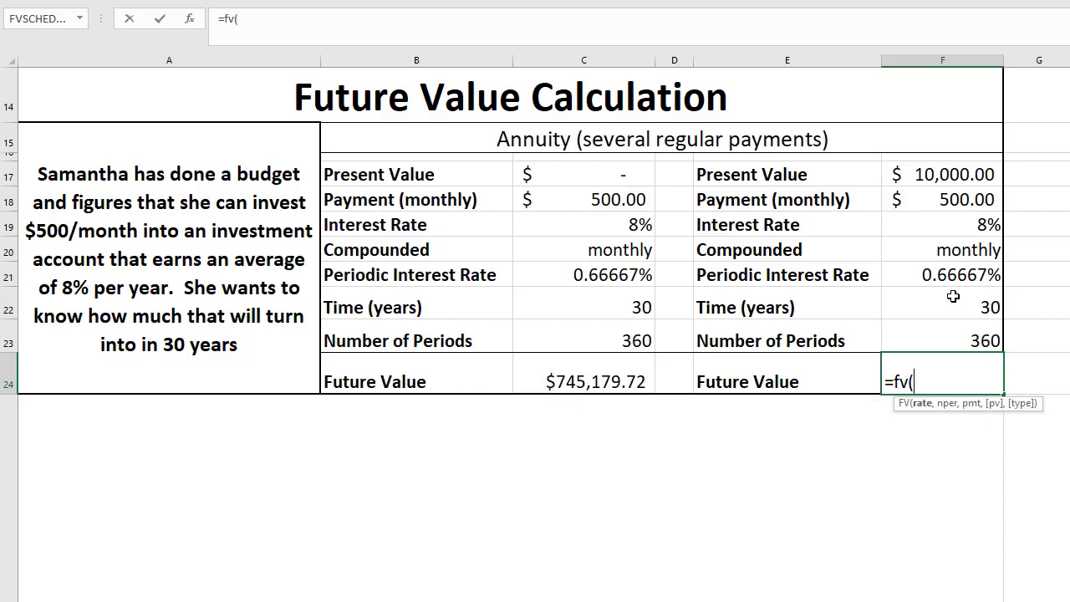
pyautogui.click(940, 275)
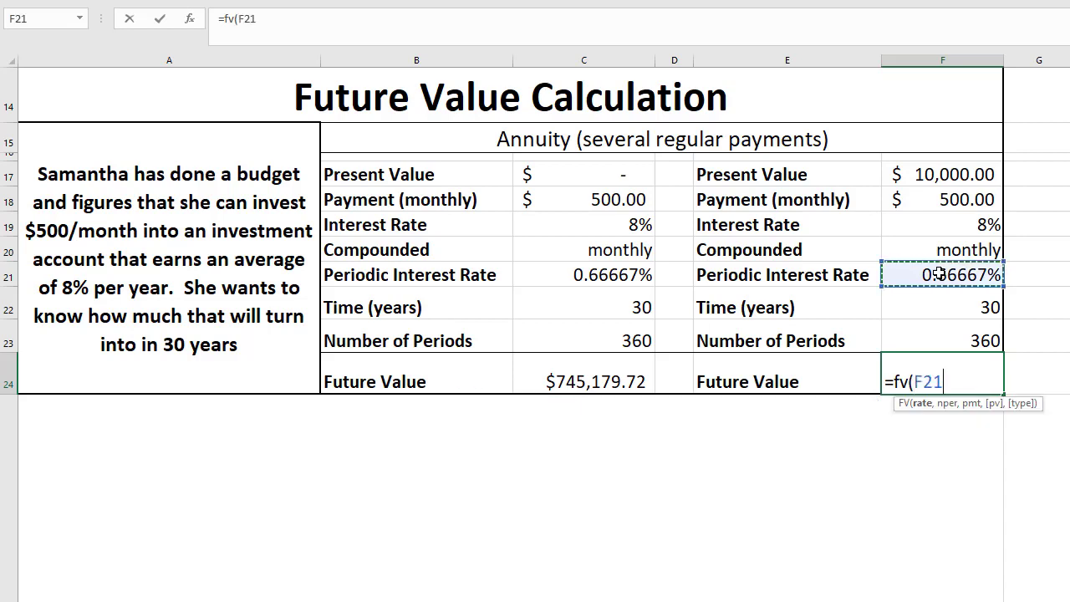
pyautogui.write(',')
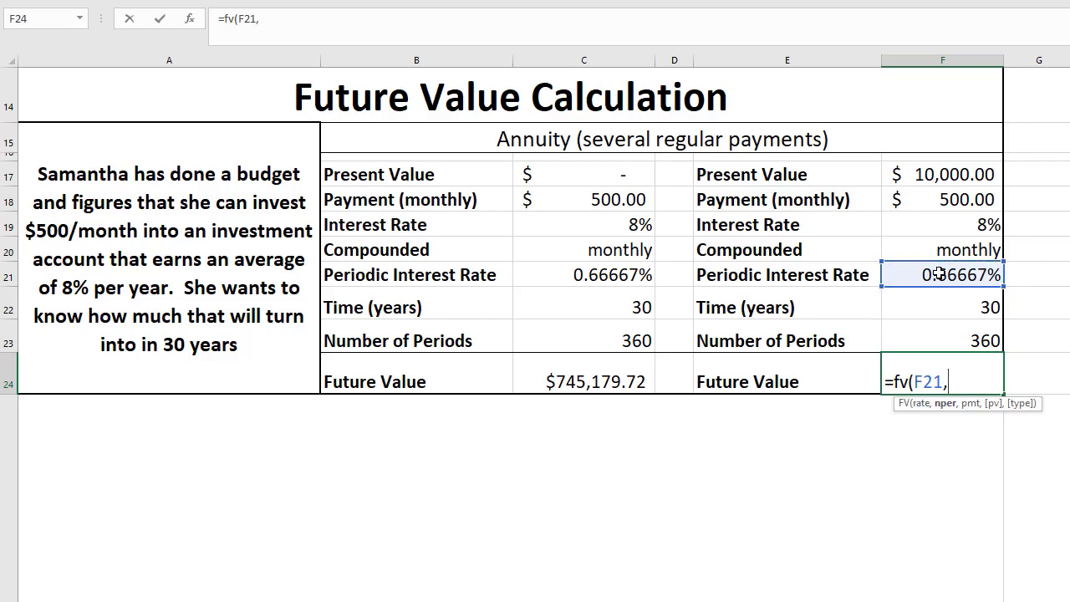
pyautogui.click(918, 335)
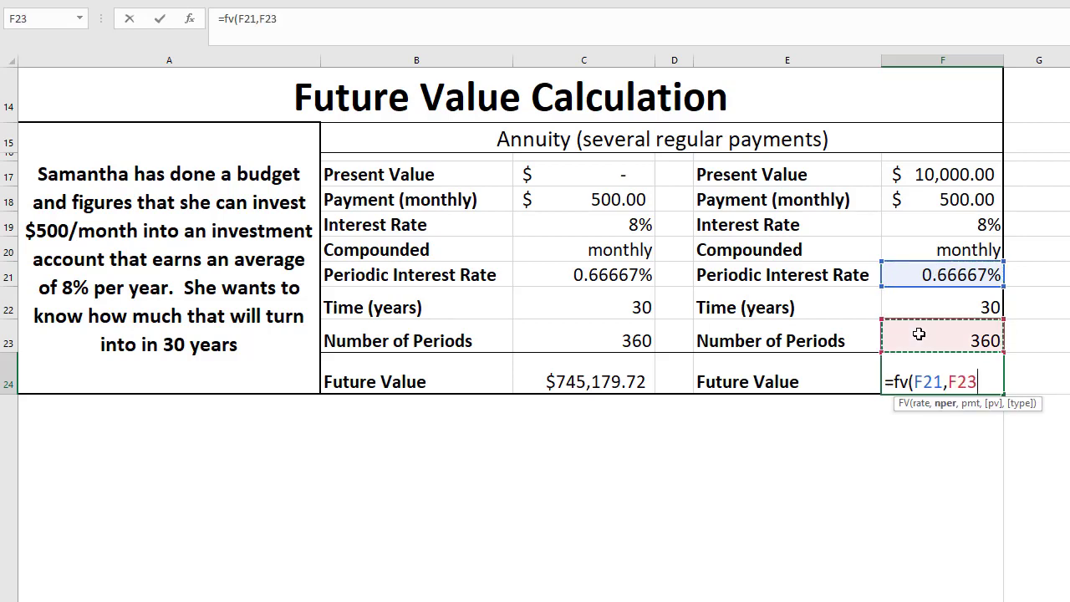
pyautogui.write(',')
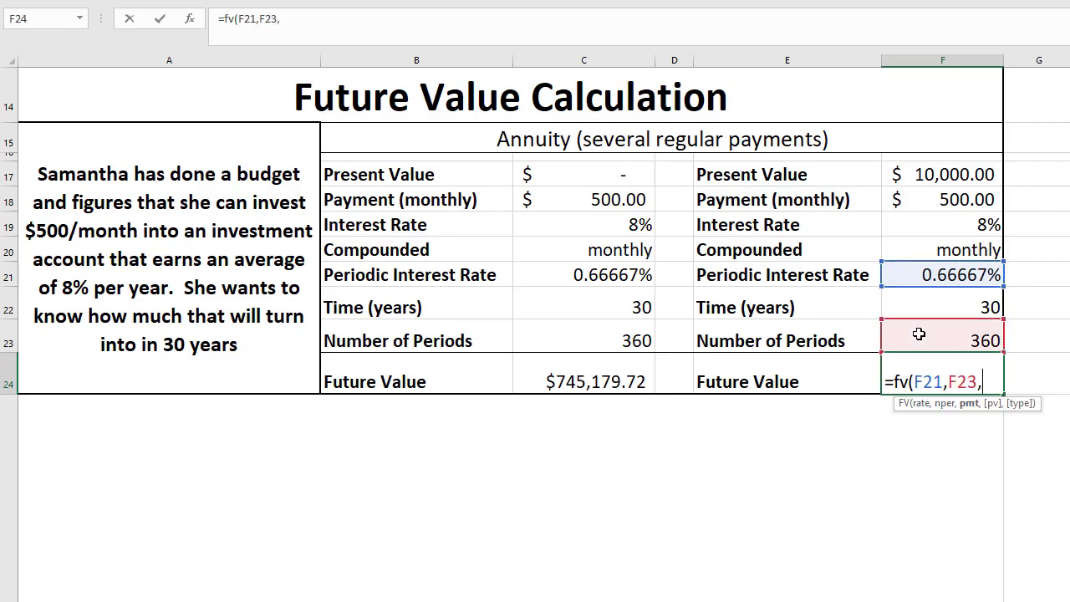
pyautogui.write('-')
pyautogui.click(920, 200)
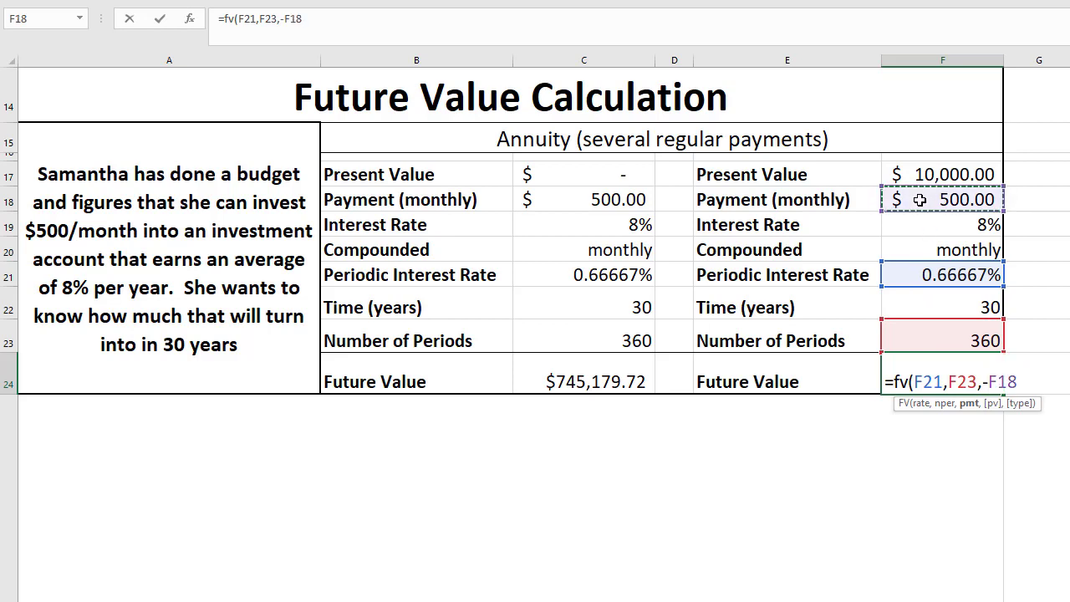
pyautogui.write(',')
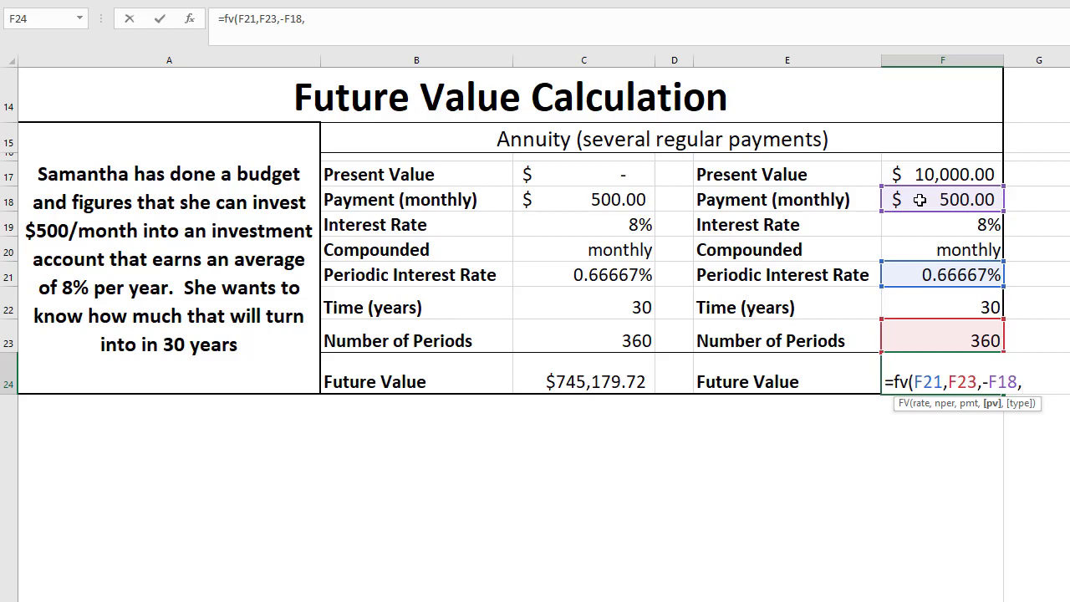
pyautogui.write('-')
pyautogui.click(922, 171)
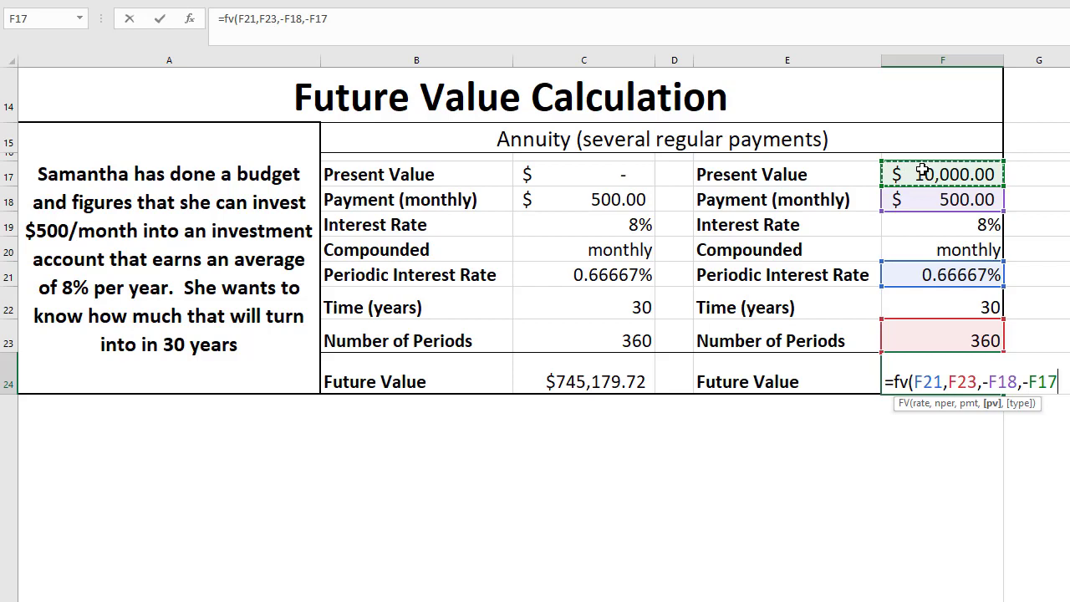
pyautogui.write(',')
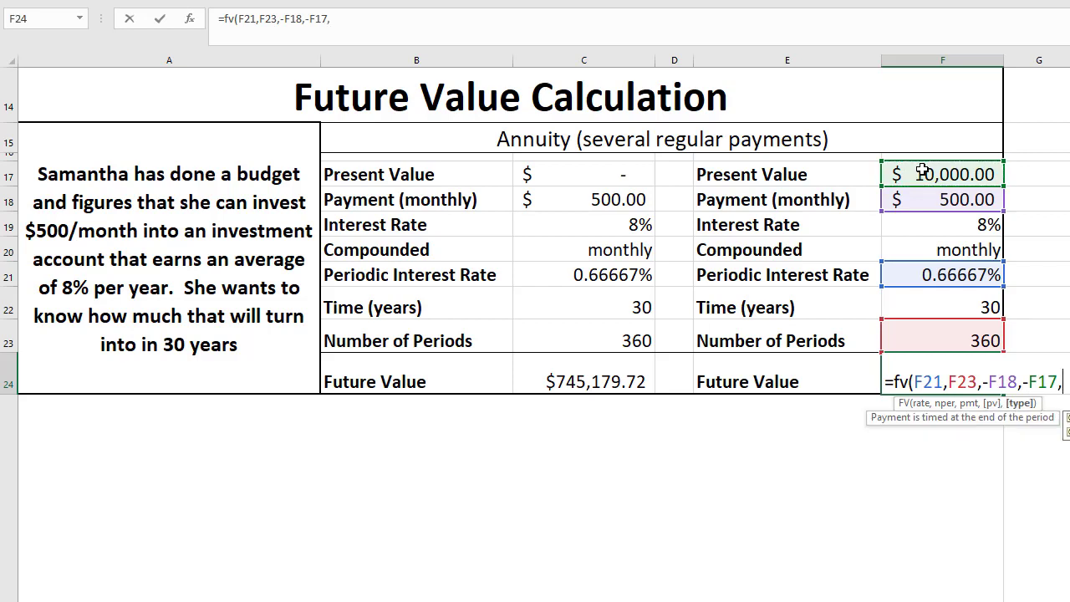
pyautogui.write('0')
pyautogui.press('Return')
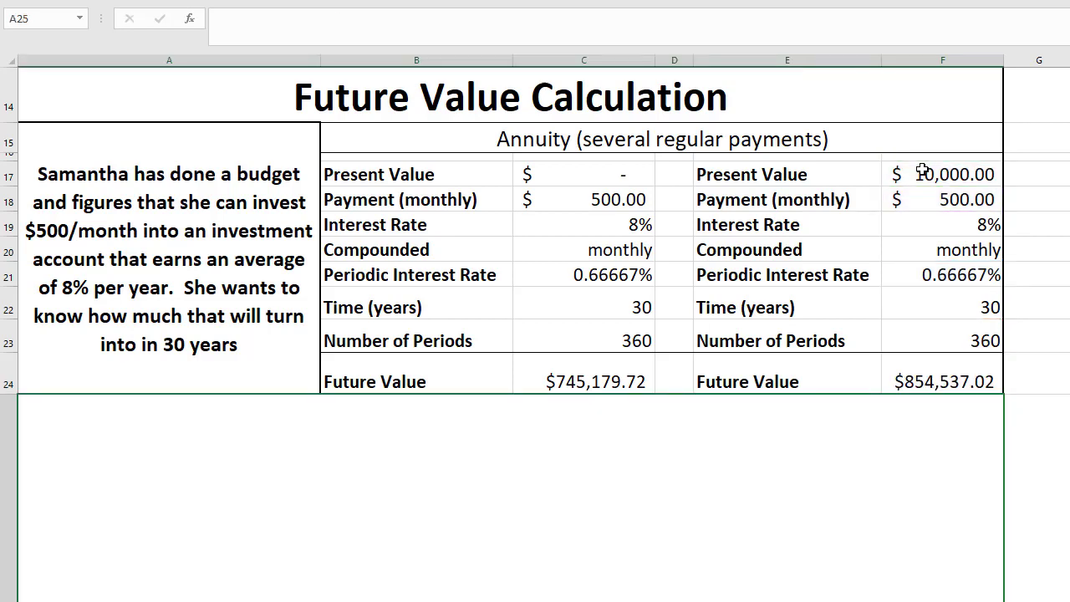